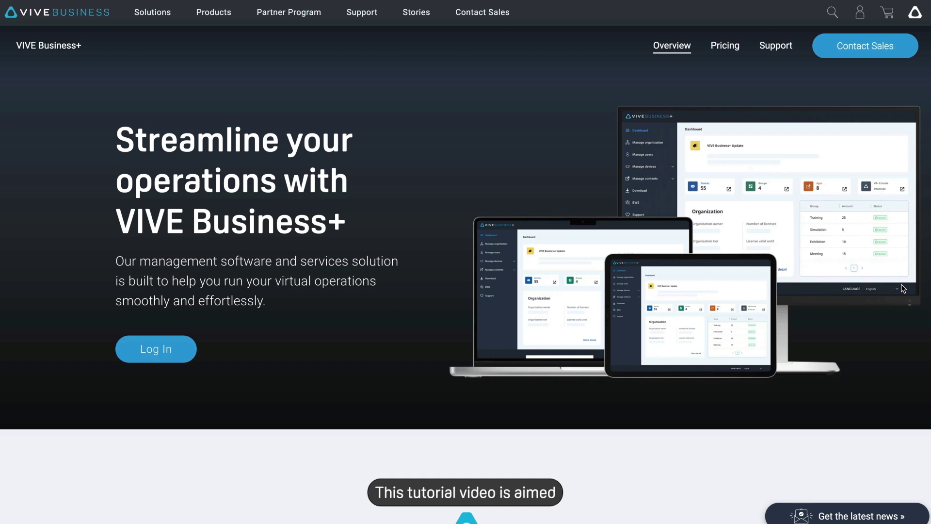
# - Go to the device groups, open VIVE Education's devices and select device SUE1.5_02
pyautogui.scroll(-1, 903, 289)
pyautogui.scroll(-4, 466, 267)
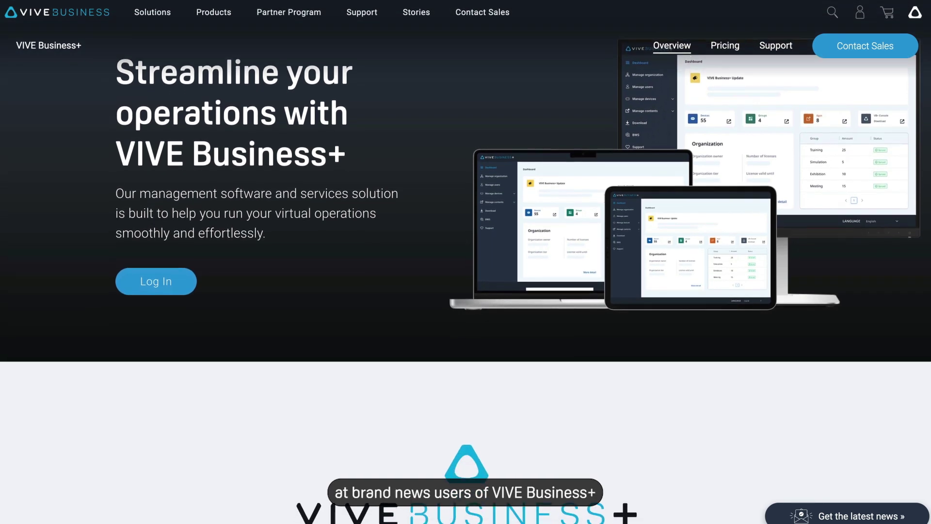
pyautogui.scroll(-4, 465, 267)
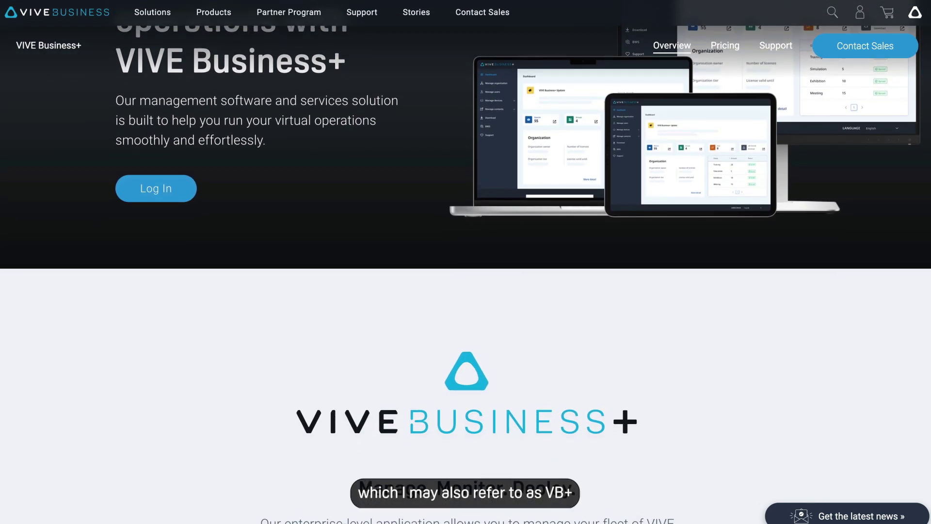
pyautogui.scroll(-4, 466, 267)
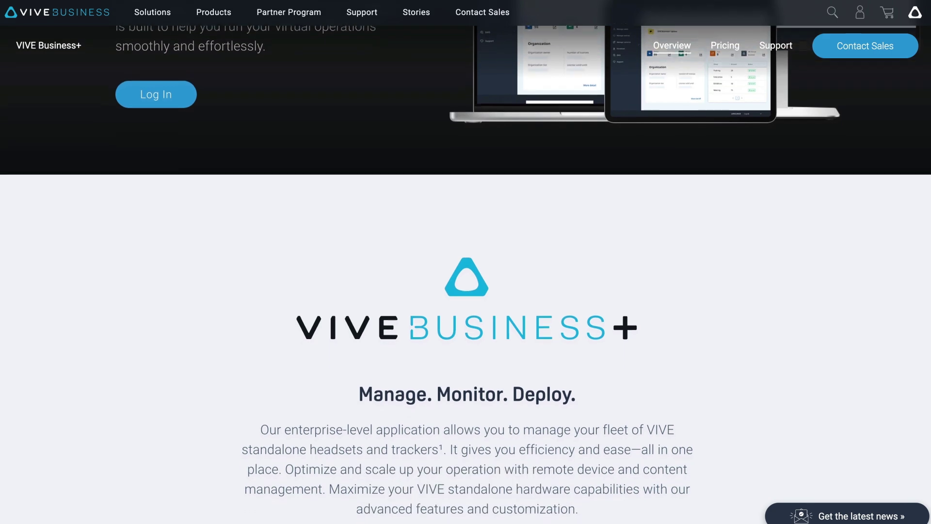
pyautogui.scroll(-4, 466, 268)
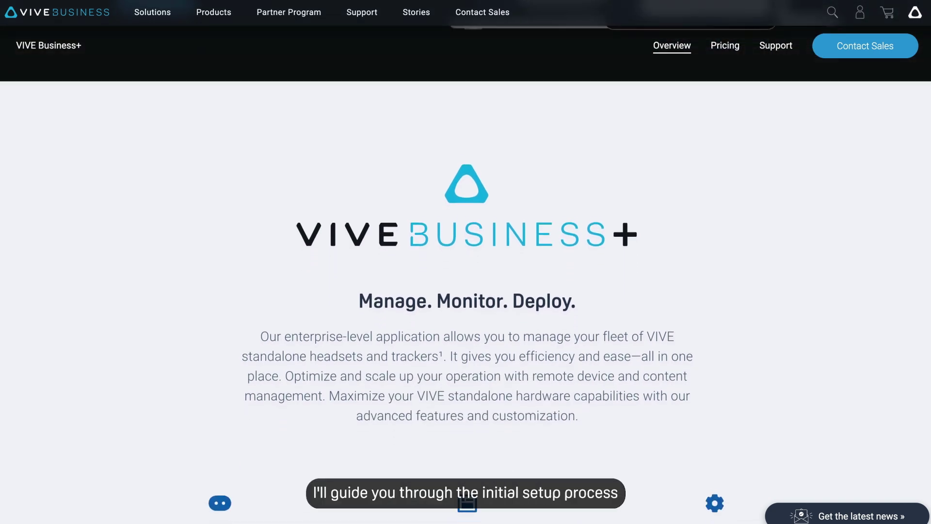
pyautogui.scroll(-2, 465, 268)
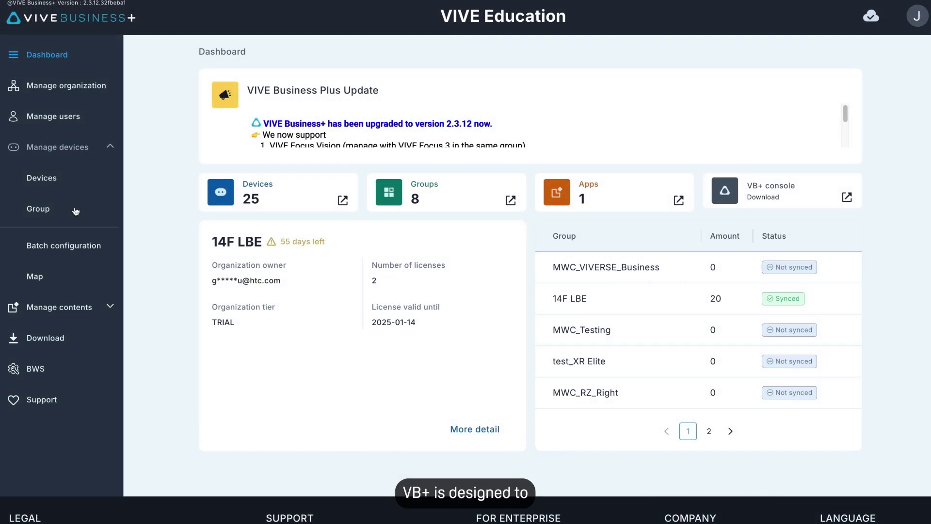
pyautogui.click(76, 209)
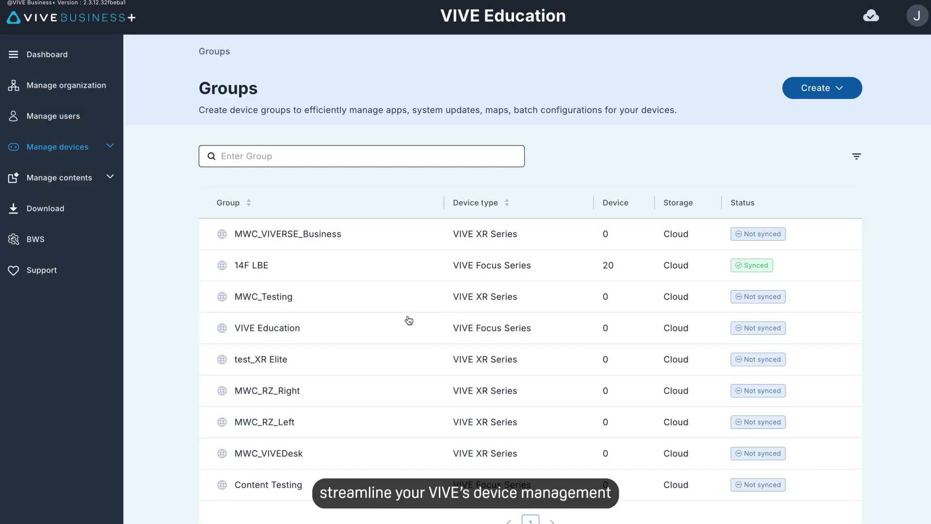
pyautogui.click(337, 332)
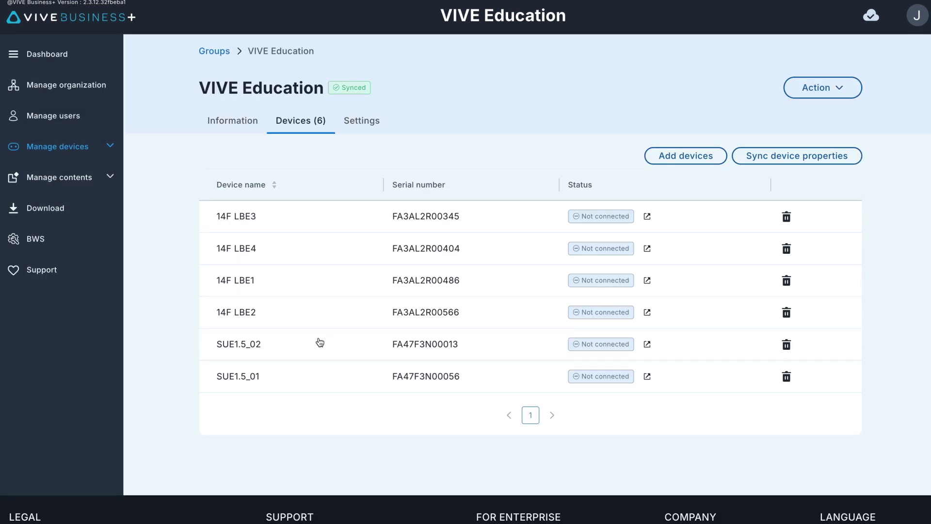
pyautogui.click(319, 348)
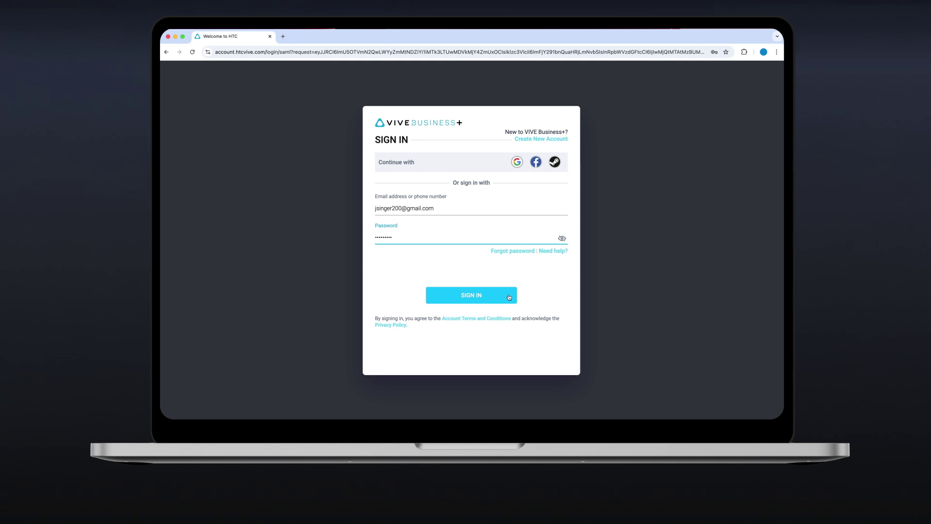
# - Sign in with the HTC account, start a new organization and pick the PRO tier
pyautogui.click(511, 298)
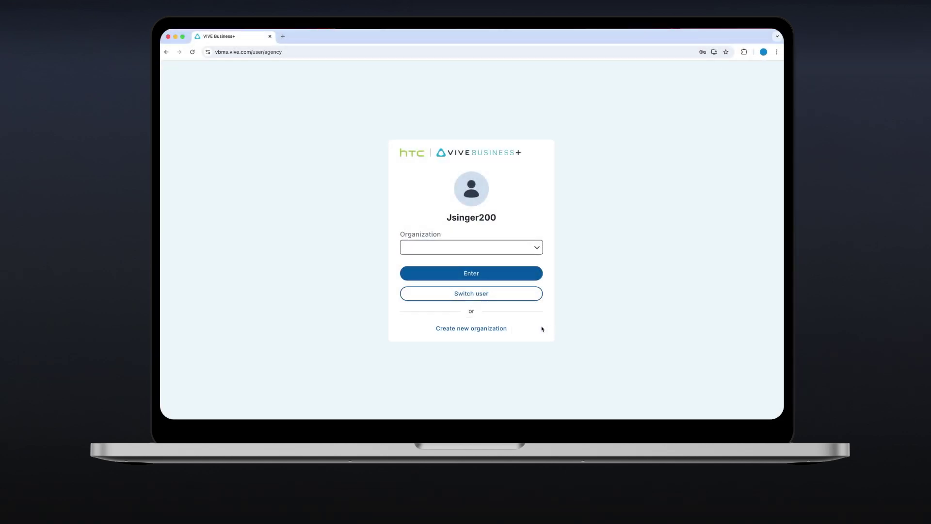
pyautogui.click(518, 328)
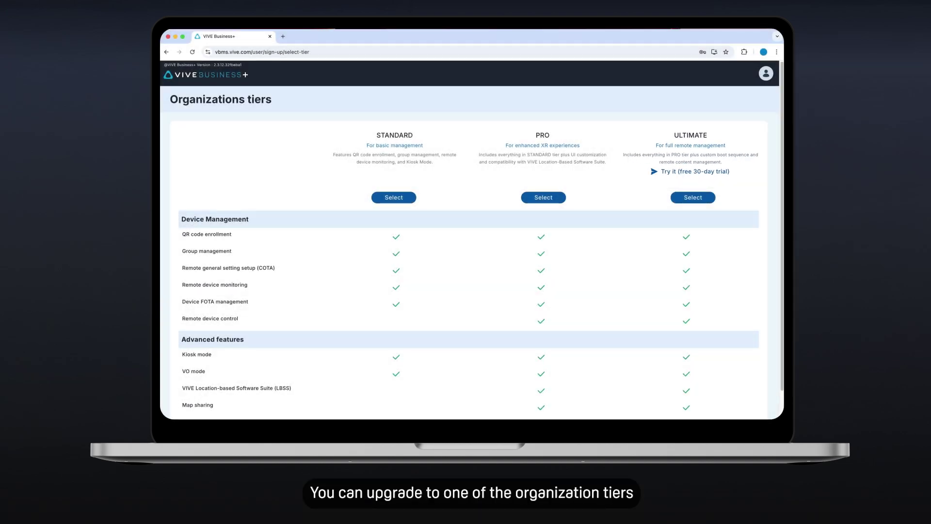
pyautogui.click(559, 198)
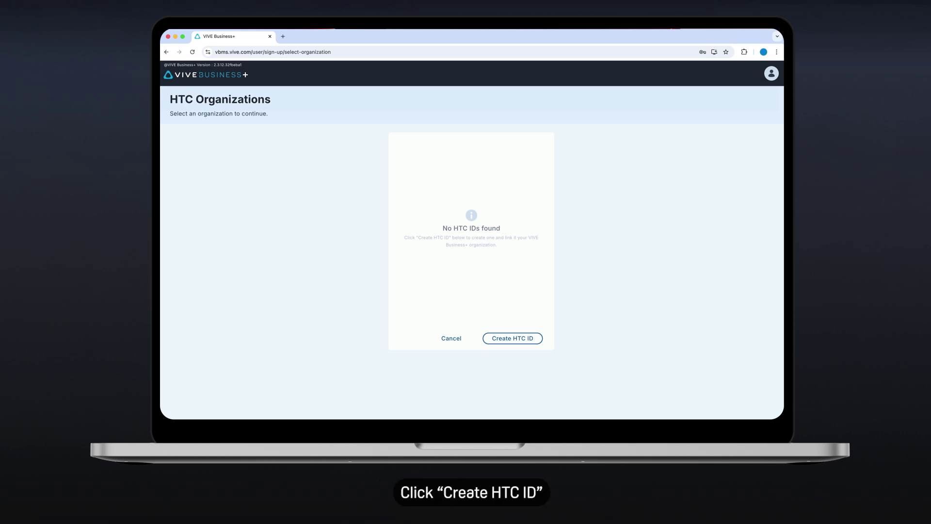
# - Create the 'VB+ Tutorial' HTC ID with its organization details and VAT number
pyautogui.click(537, 338)
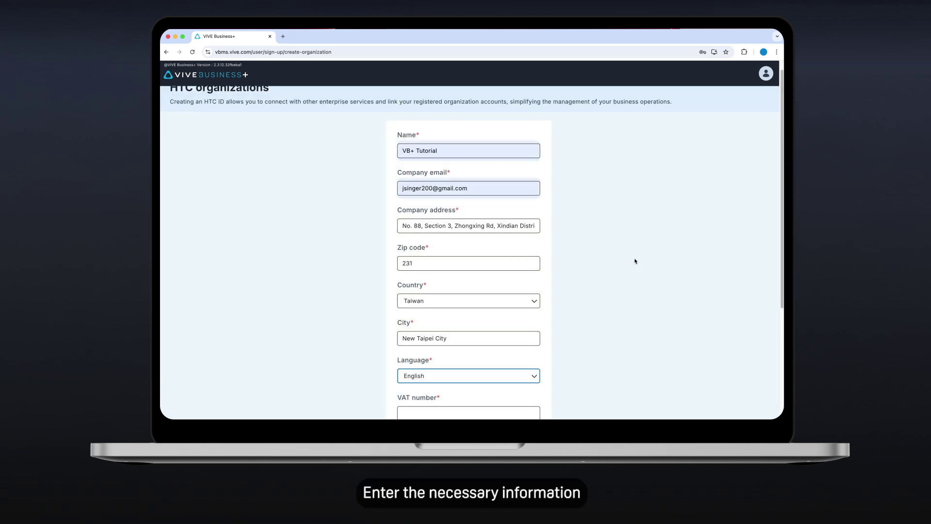
pyautogui.scroll(-4, 635, 261)
pyautogui.press('Tab')
pyautogui.write('XXXXXXX')
pyautogui.scroll(-2, 544, 297)
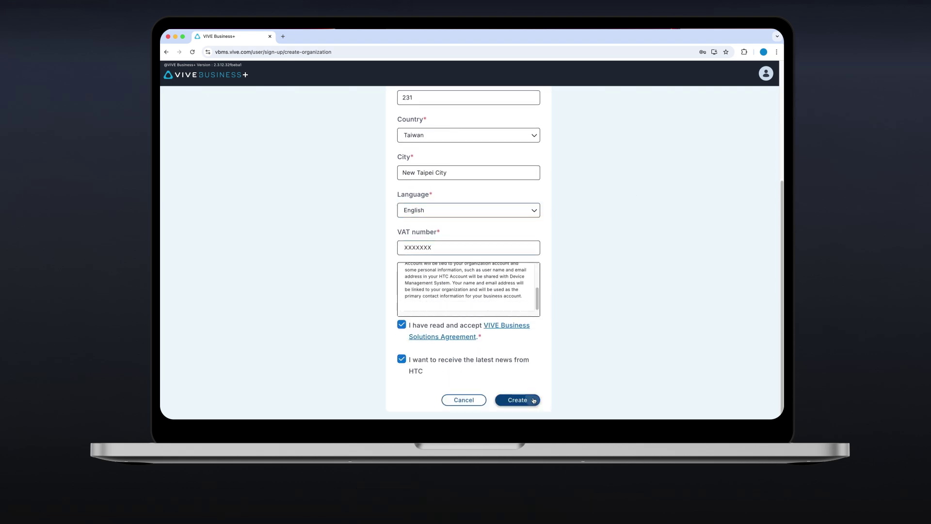
pyautogui.click(534, 400)
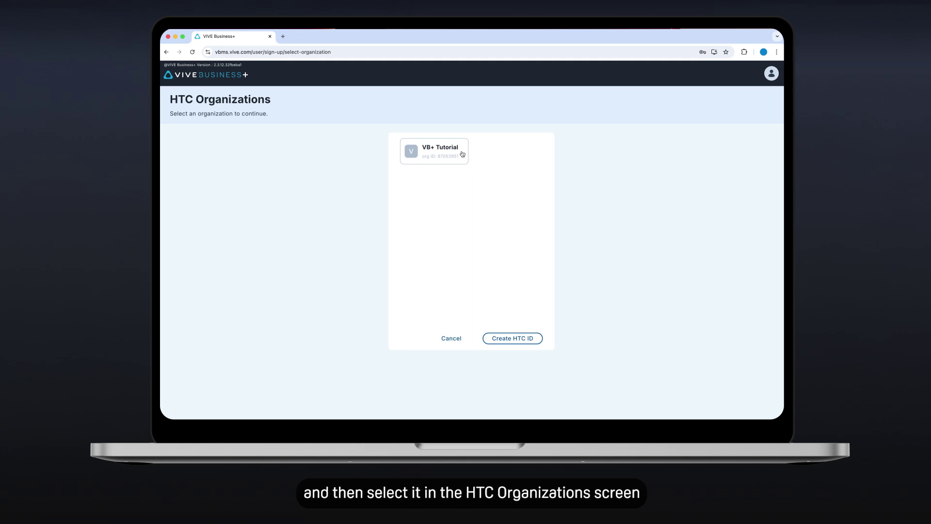
# - Under the VB+ Tutorial HTC ID, set up the VIVE Education organization and accept the agreement
pyautogui.click(463, 155)
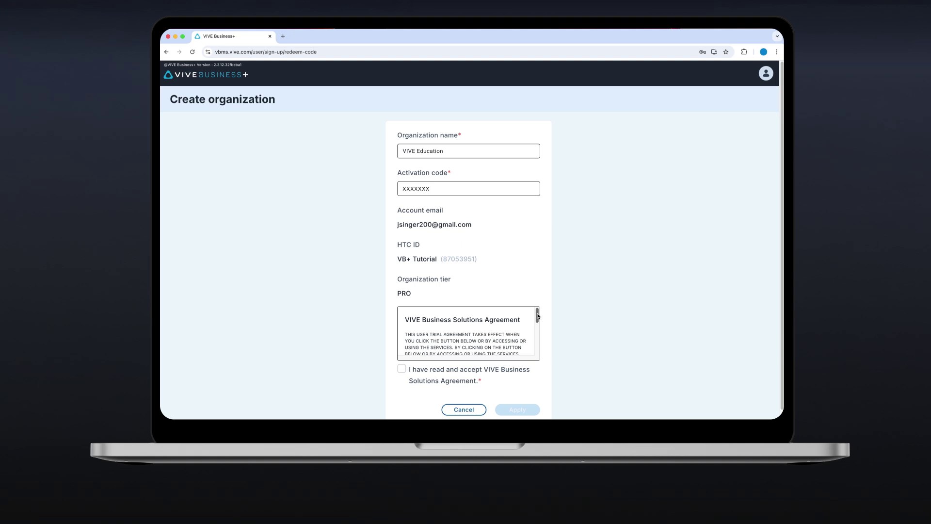
pyautogui.moveTo(538, 316); pyautogui.dragTo(551, 356)
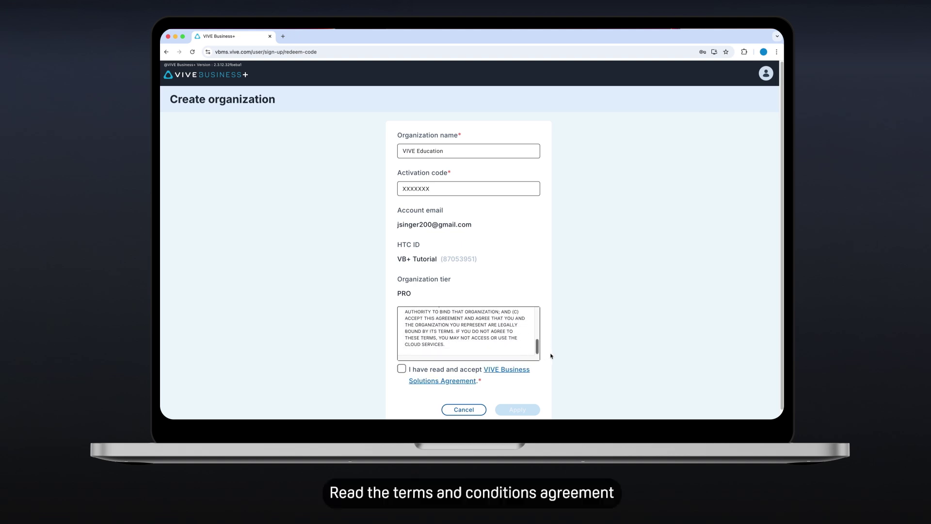
pyautogui.click(401, 368)
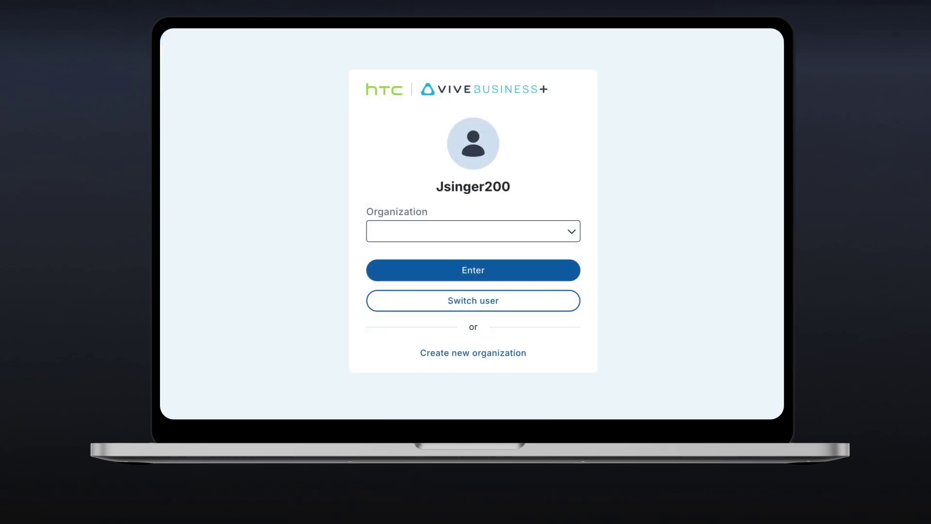
# - Choose VIVE Education from the organization list, accept the agreement and enter it
pyautogui.click(572, 231)
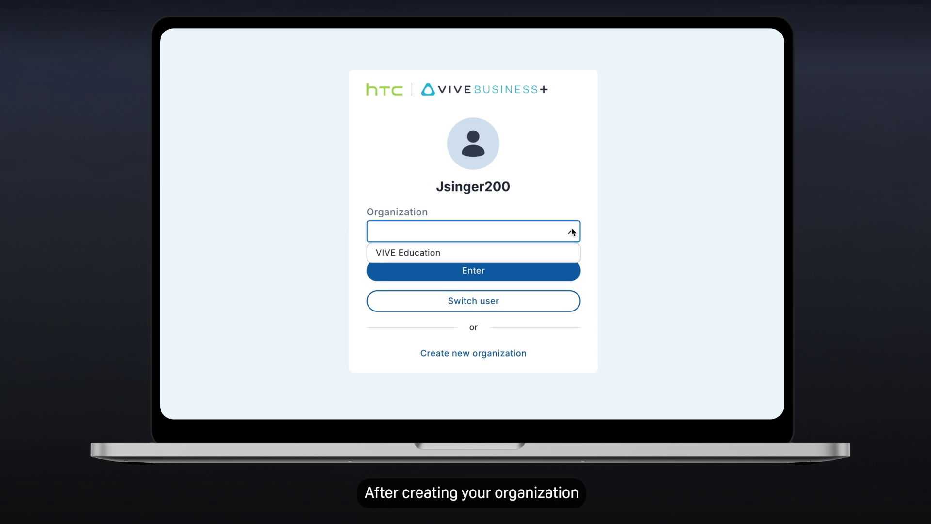
pyautogui.click(543, 250)
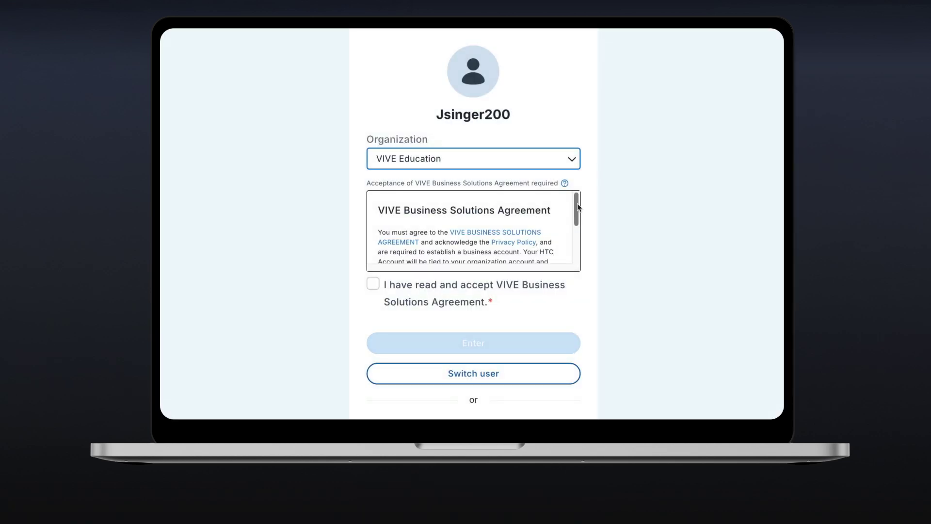
pyautogui.scroll(-3, 474, 228)
pyautogui.click(373, 283)
pyautogui.click(548, 344)
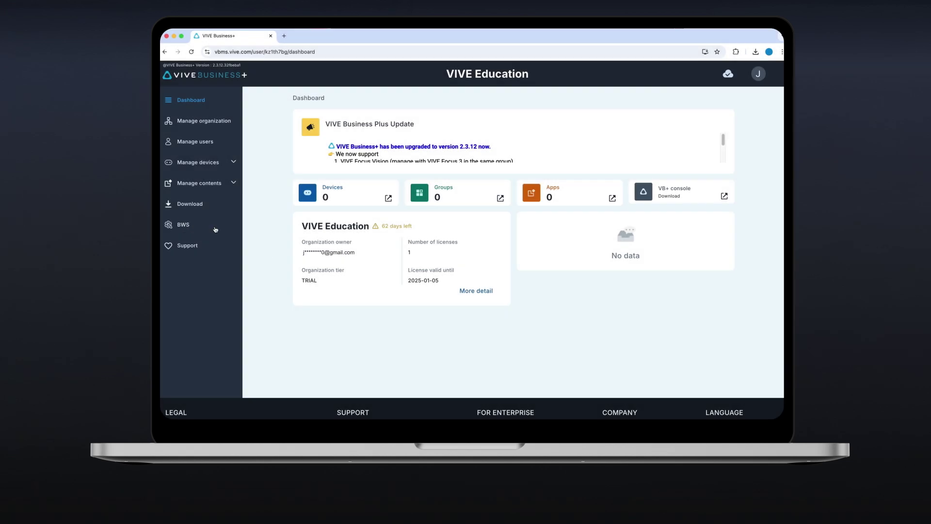
# - Submit a normal BWS warranty registration with purchase date 03/03/2023 and location Taiwan
pyautogui.click(198, 226)
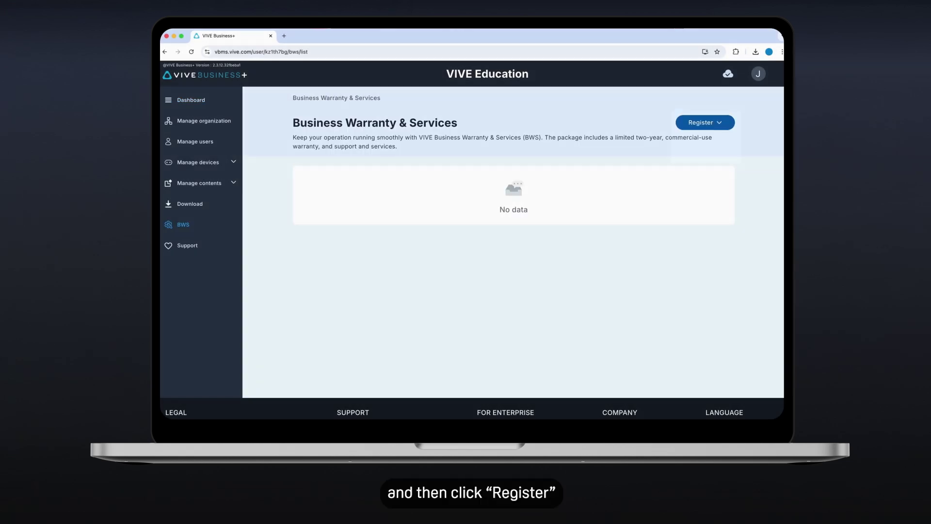
pyautogui.click(735, 120)
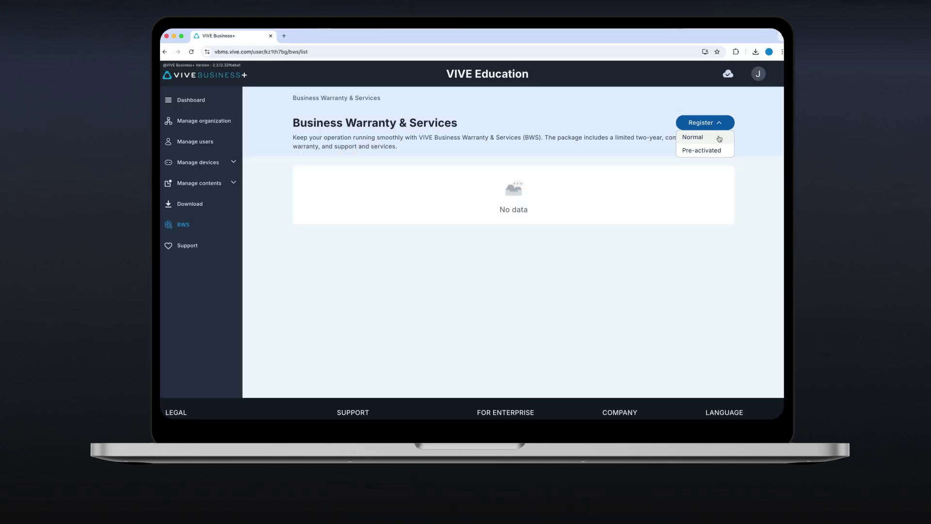
pyautogui.click(723, 138)
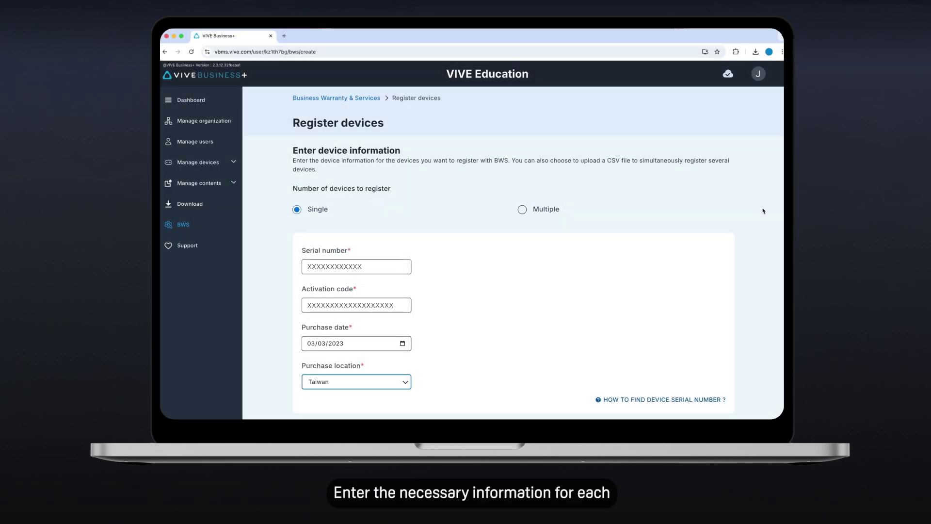
pyautogui.scroll(-5, 763, 209)
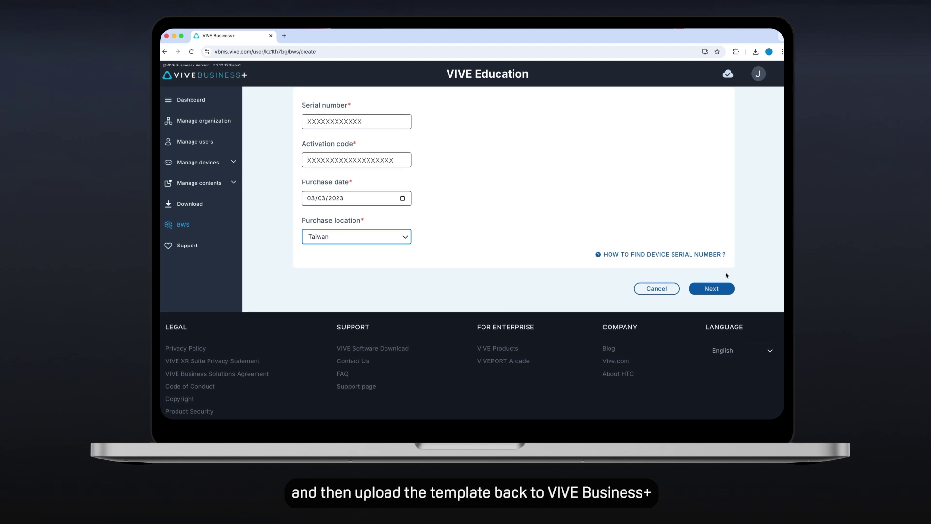
pyautogui.click(711, 289)
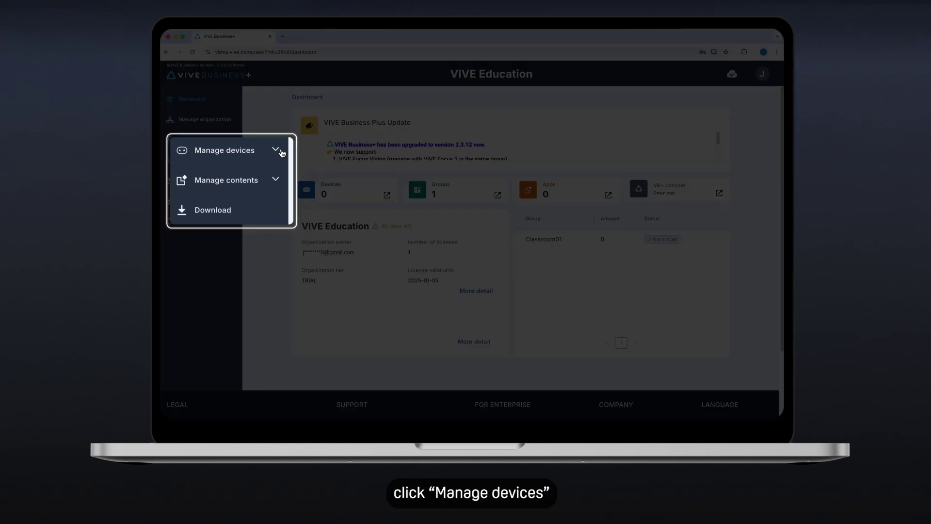
# - Enroll a device named VIVE Education on Wi-Fi Product_Testing_5G to generate its QR code
pyautogui.click(277, 151)
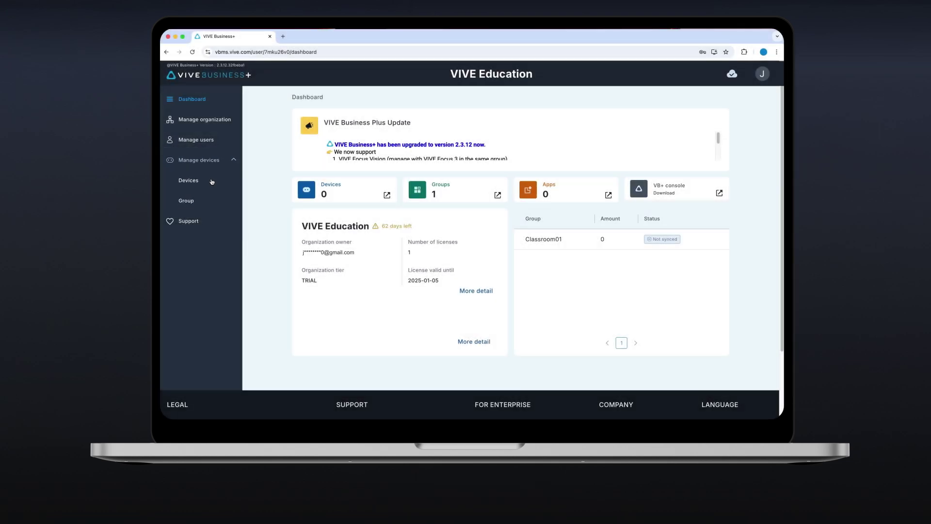
pyautogui.click(212, 181)
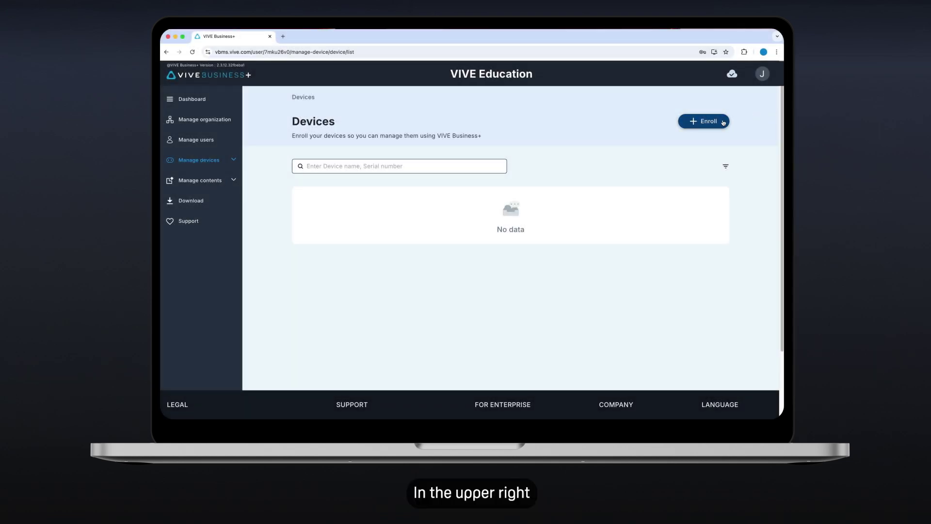
pyautogui.click(723, 122)
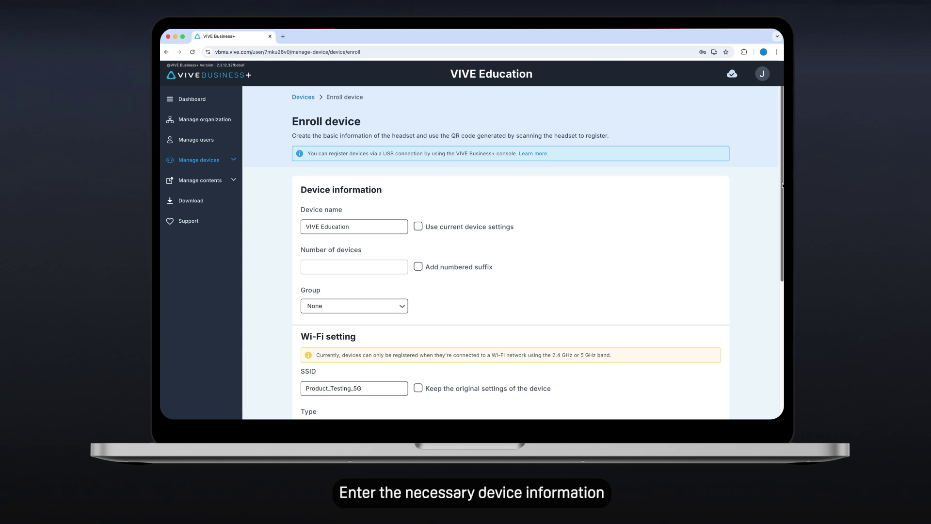
pyautogui.scroll(-5, 782, 185)
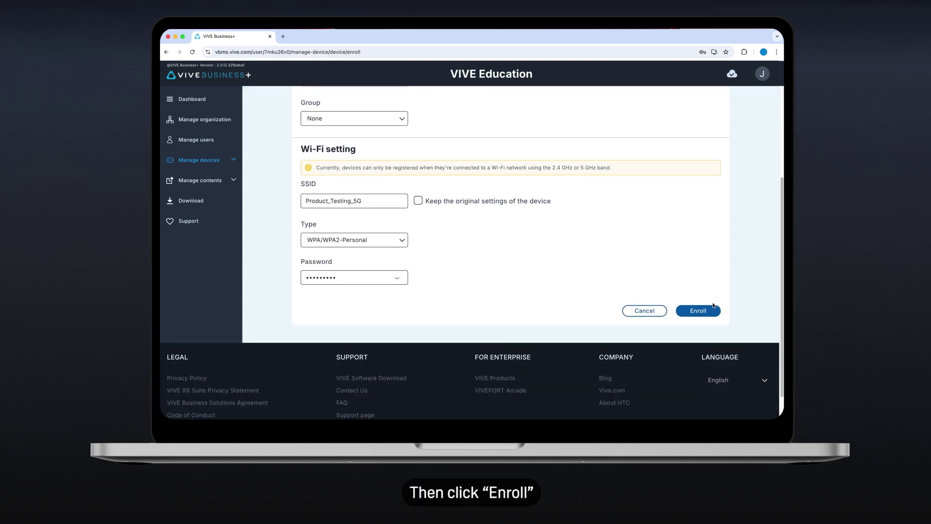
pyautogui.click(698, 310)
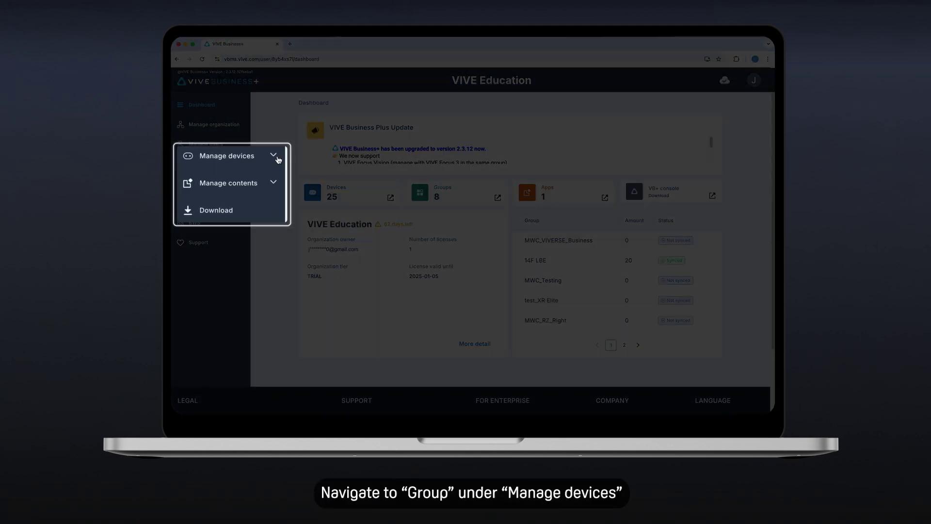
# - Create a VIVE Focus Series device group named 'VIVE Education' and open it
pyautogui.click(278, 160)
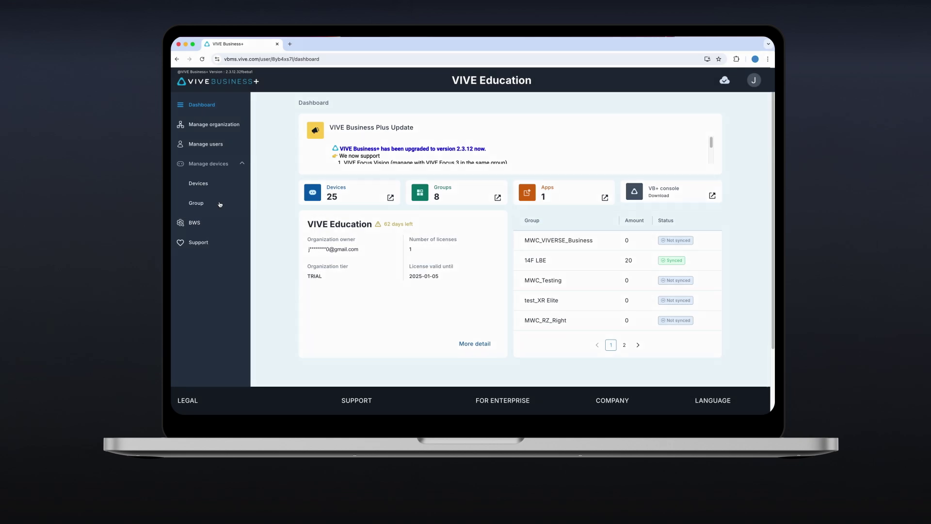
pyautogui.click(220, 204)
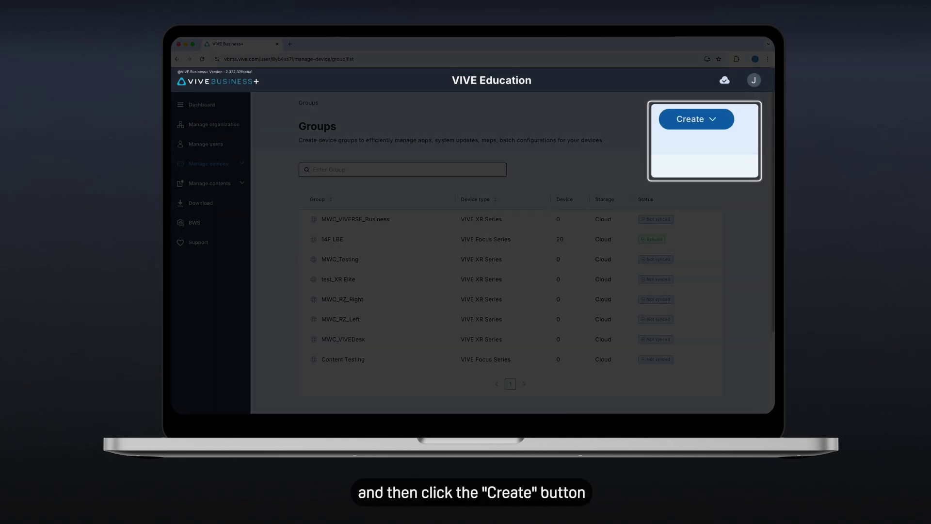
pyautogui.click(727, 120)
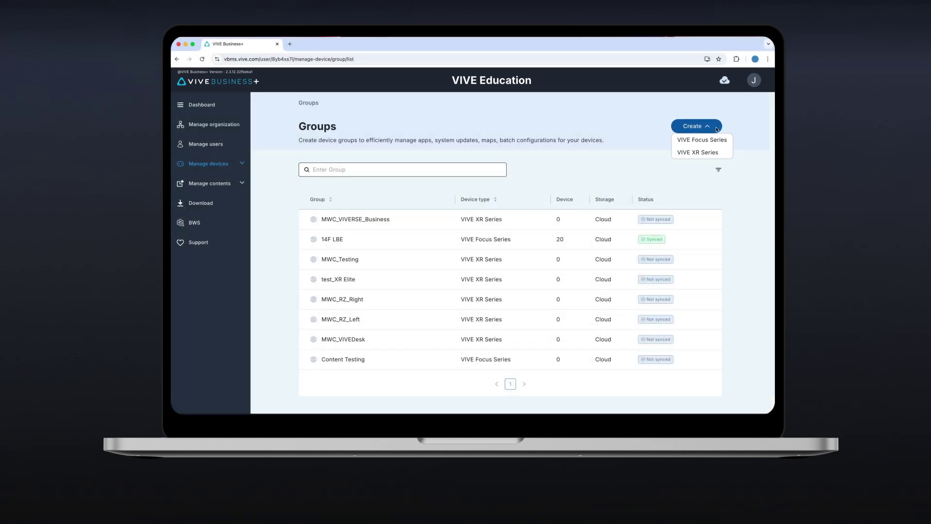
pyautogui.click(716, 139)
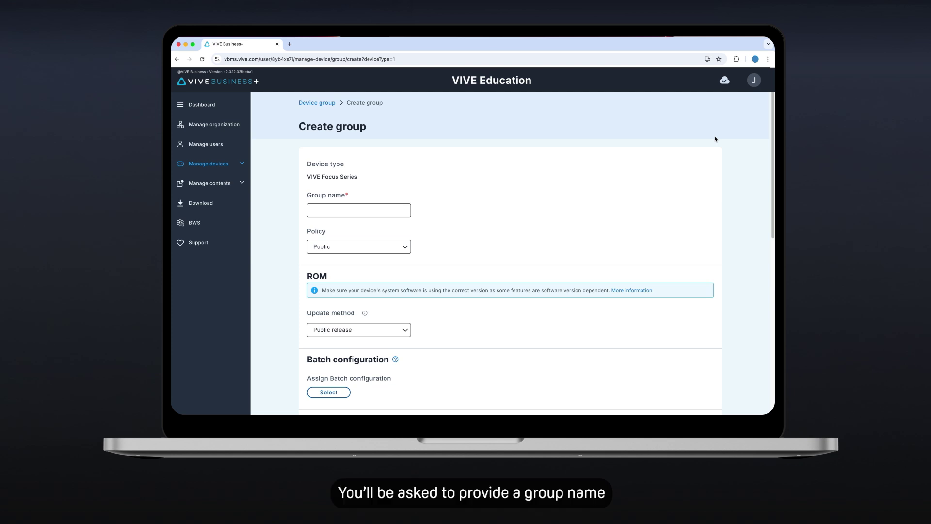
pyautogui.write('VIVE Education')
pyautogui.scroll(-4, 473, 225)
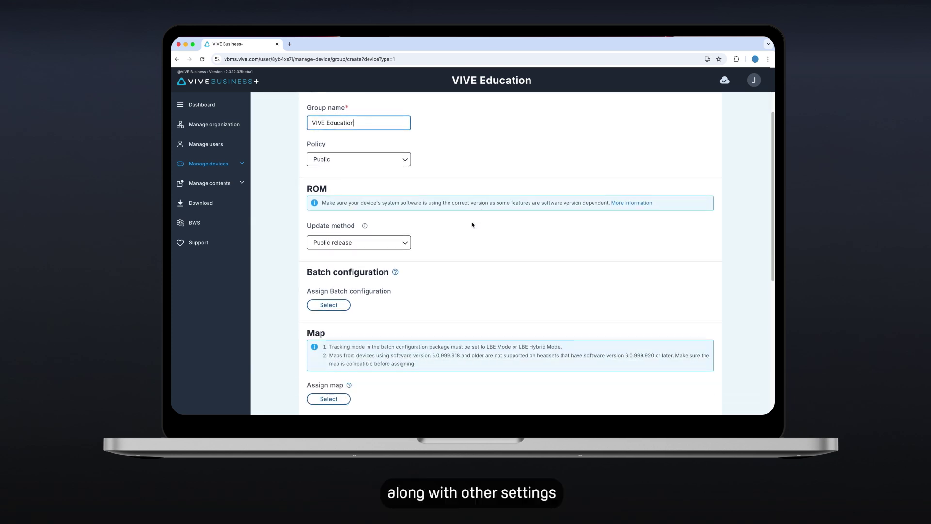
pyautogui.scroll(-1, 472, 225)
pyautogui.scroll(-5, 473, 224)
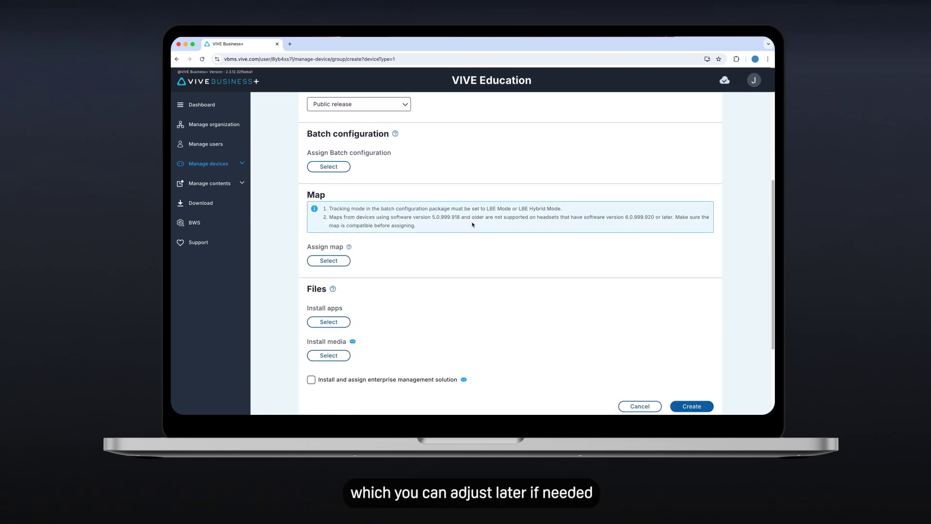
pyautogui.click(704, 341)
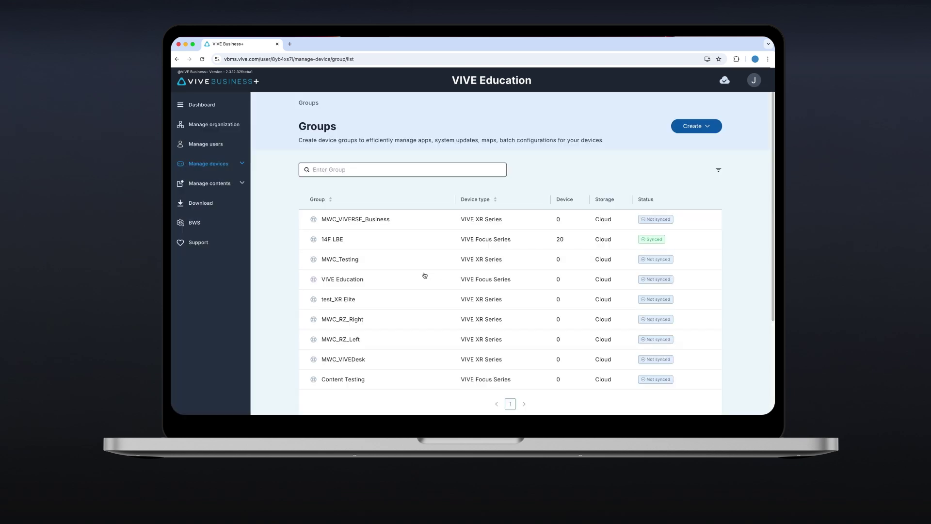
pyautogui.click(390, 280)
# - Show the group's Devices (6) tab and view the SUE1.5_02 device details
pyautogui.click(382, 148)
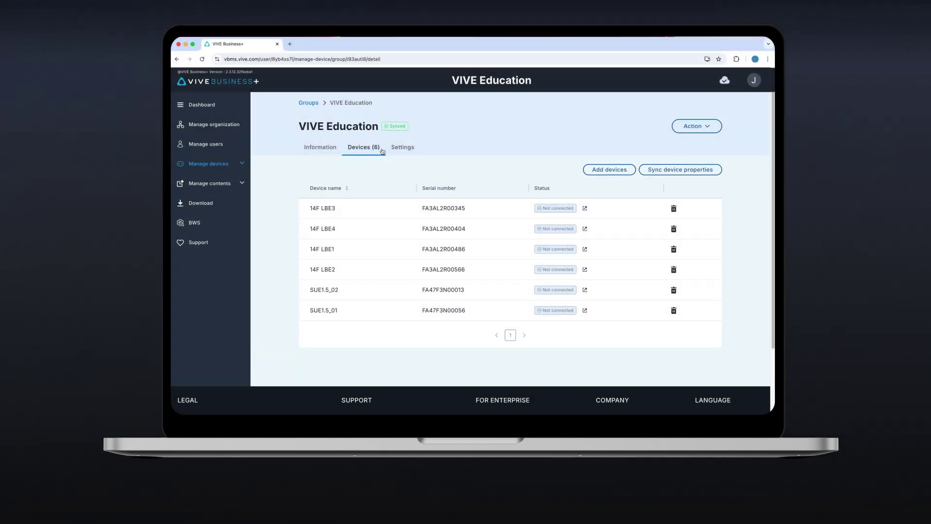
pyautogui.click(375, 290)
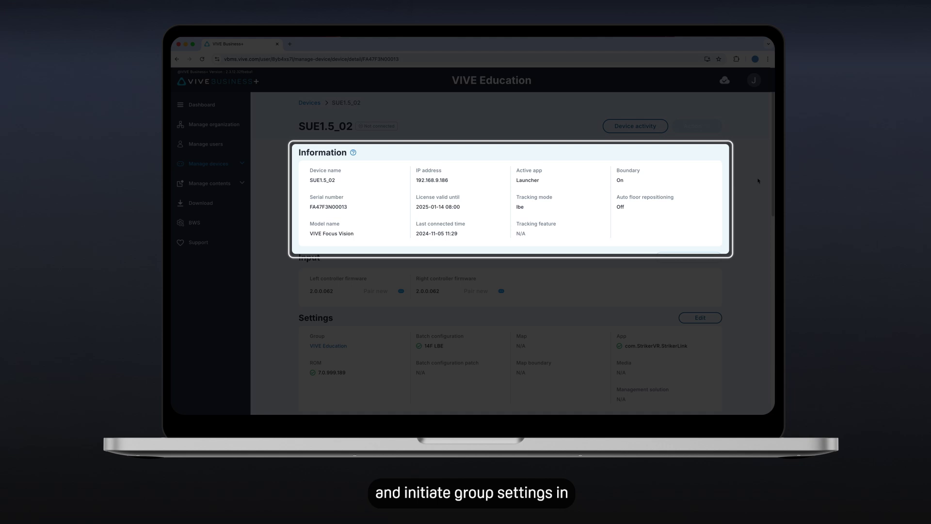
pyautogui.scroll(-4, 759, 181)
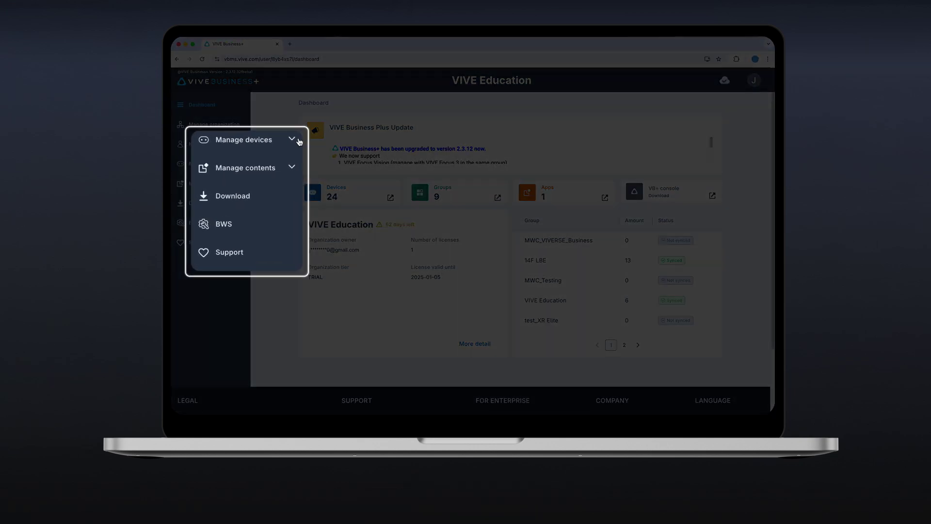
# - Under Batch configuration, create a new package for VIVE Focus Series headsets
pyautogui.click(242, 164)
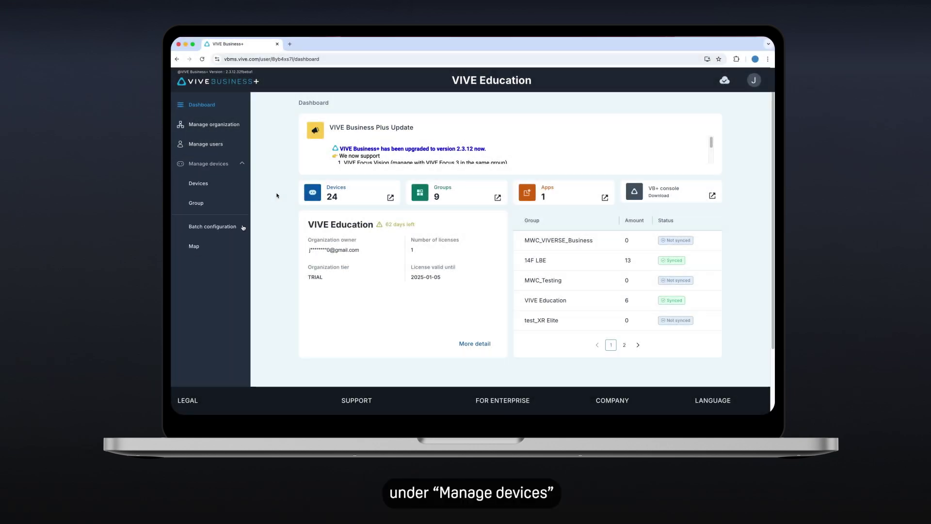
pyautogui.click(238, 226)
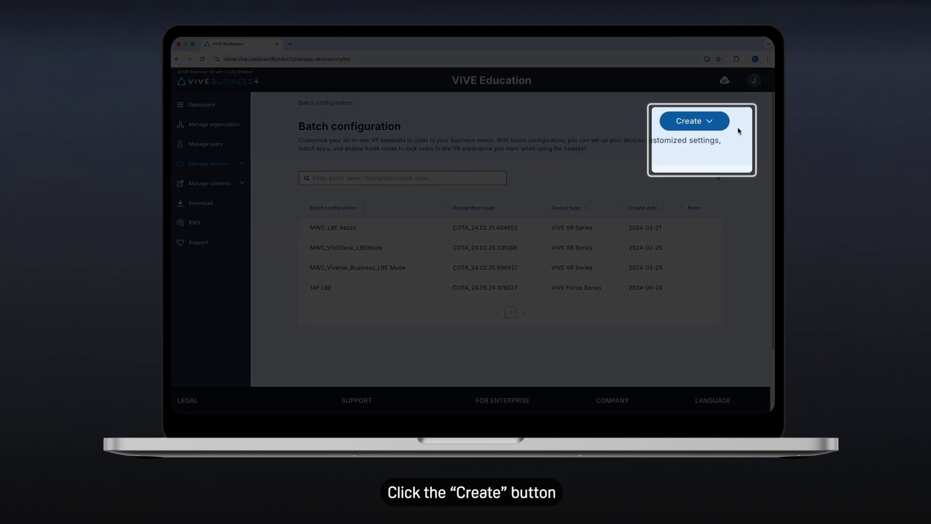
pyautogui.click(722, 122)
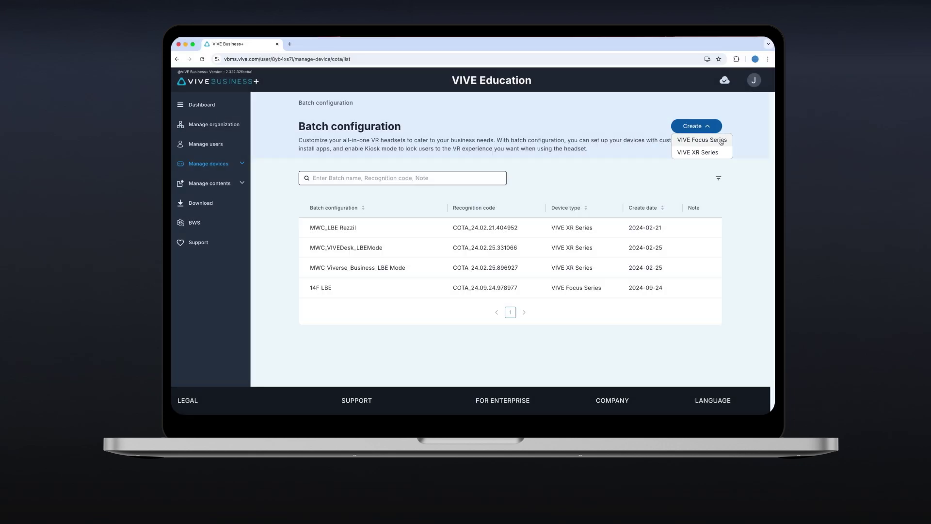
pyautogui.click(721, 140)
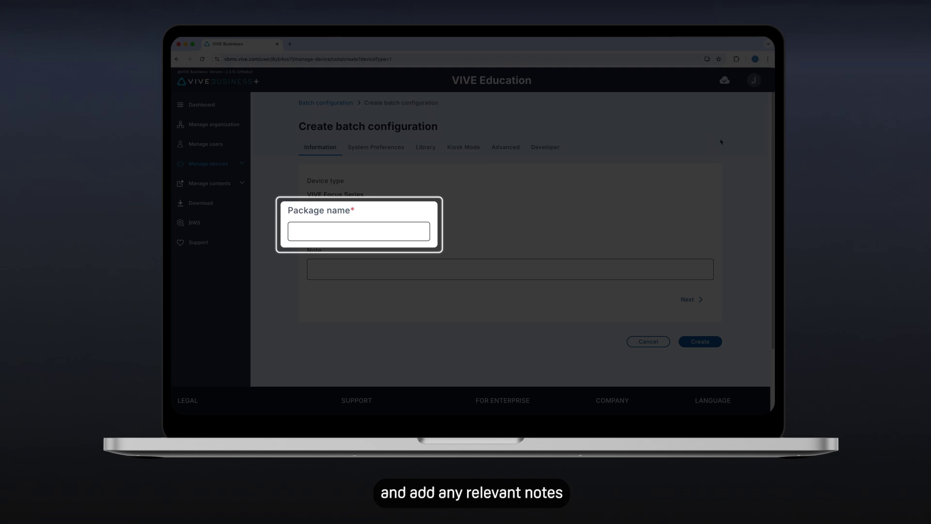
# - Name the VIVE Focus Series package 'VIVE Education' and create it
pyautogui.write('VIVE Education')
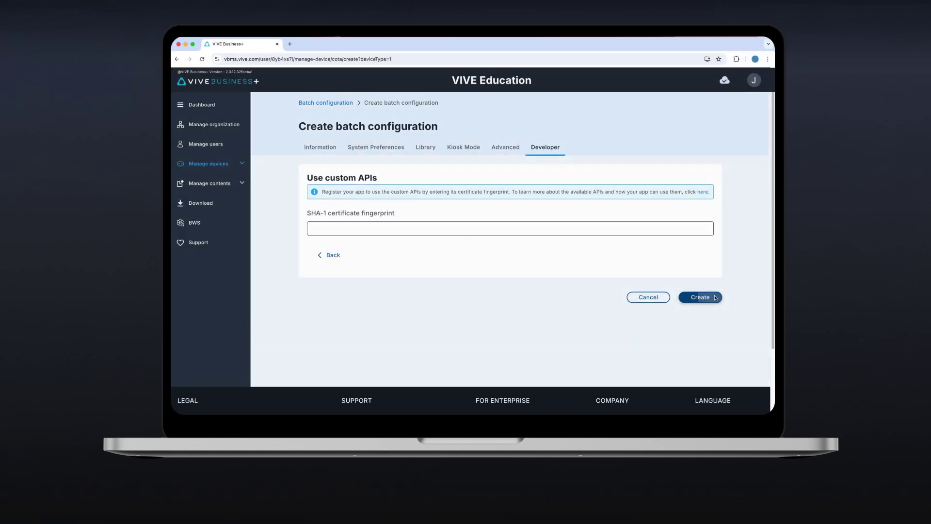
pyautogui.click(703, 297)
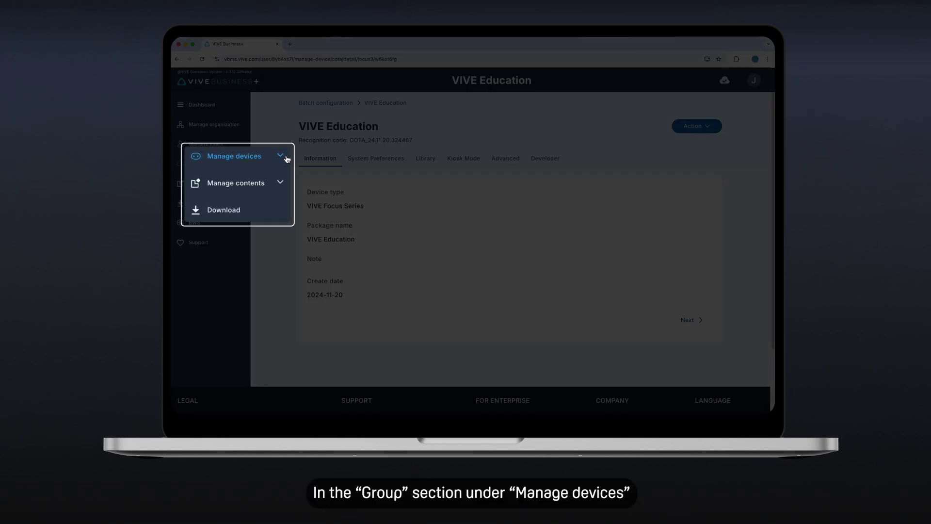
# - Go to Manage devices > Group, open the VIVE Education group and show its Settings
pyautogui.click(286, 158)
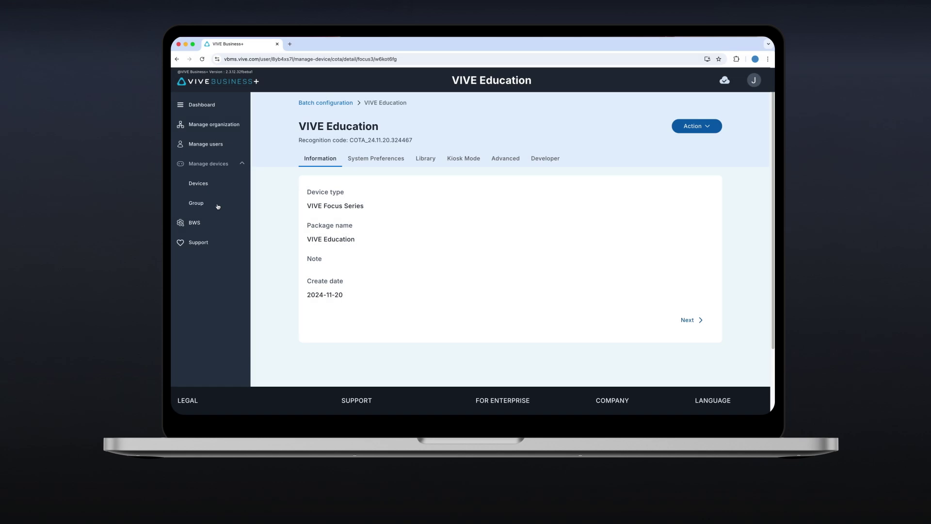
pyautogui.click(221, 205)
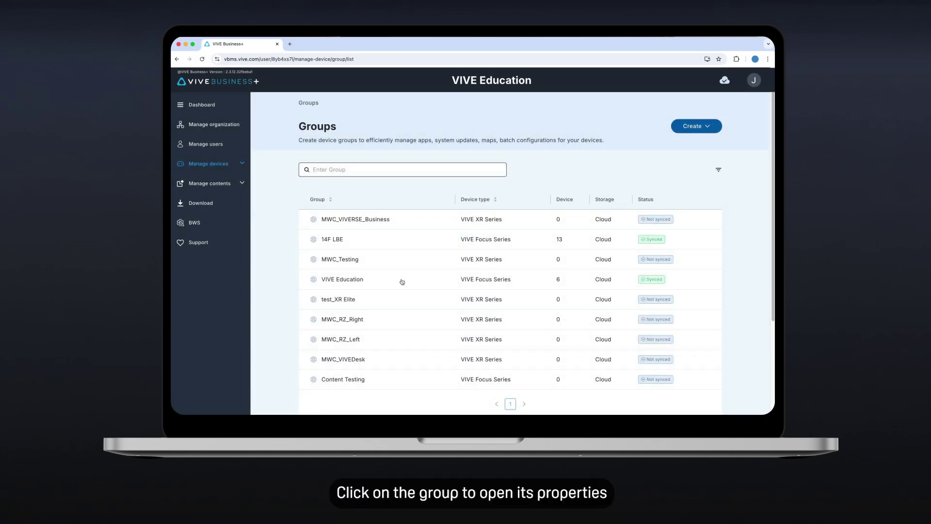
pyautogui.click(402, 282)
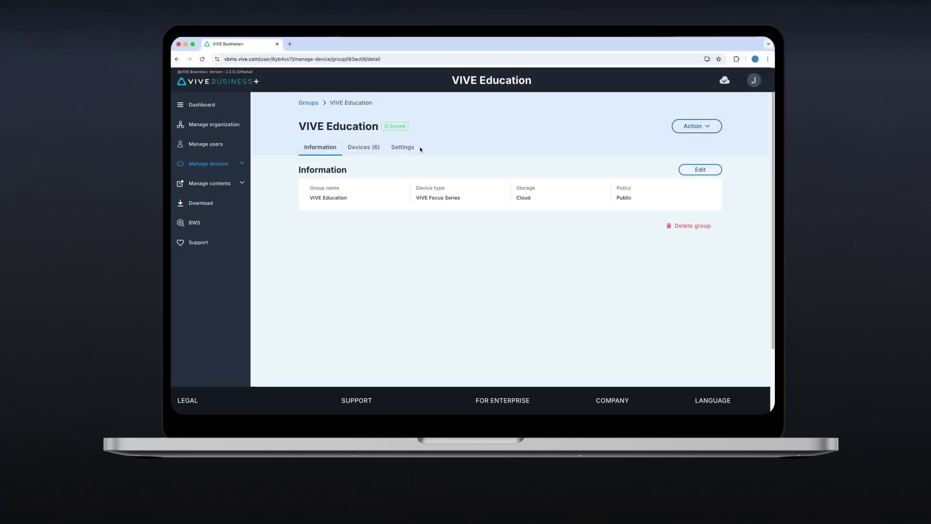
pyautogui.click(413, 147)
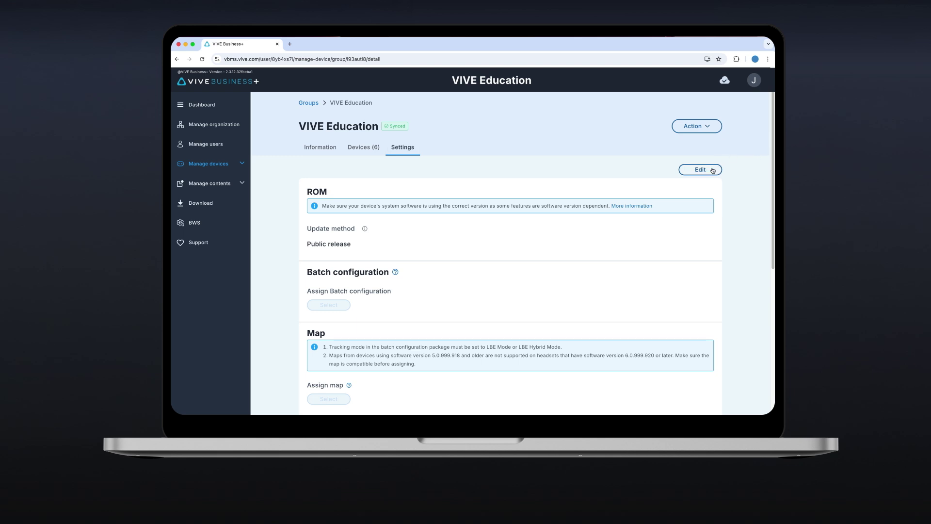
# - Assign the VIVE Education batch configuration to the group and save the settings
pyautogui.click(711, 170)
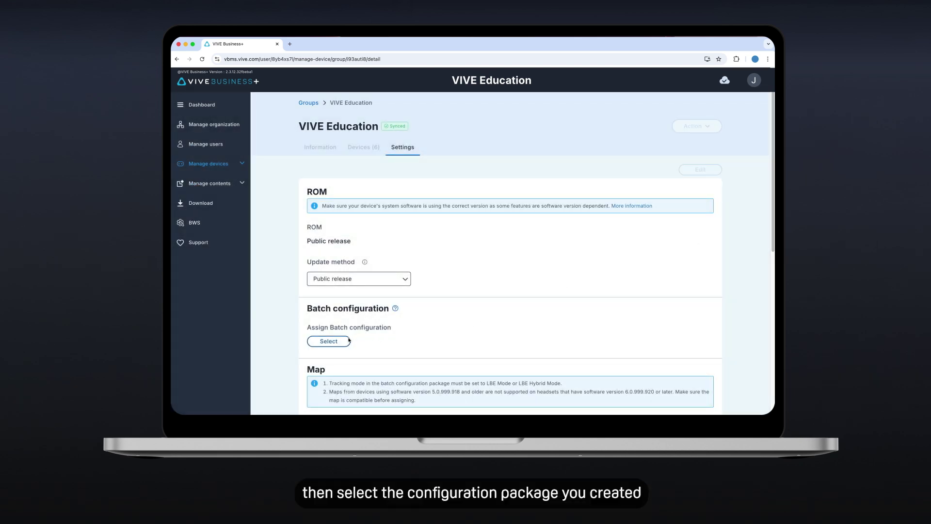
pyautogui.click(346, 341)
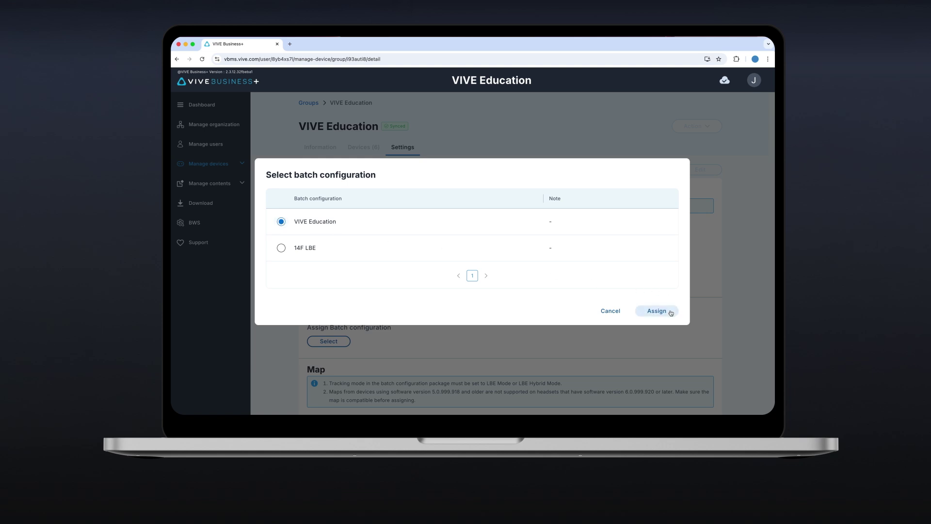
pyautogui.click(668, 311)
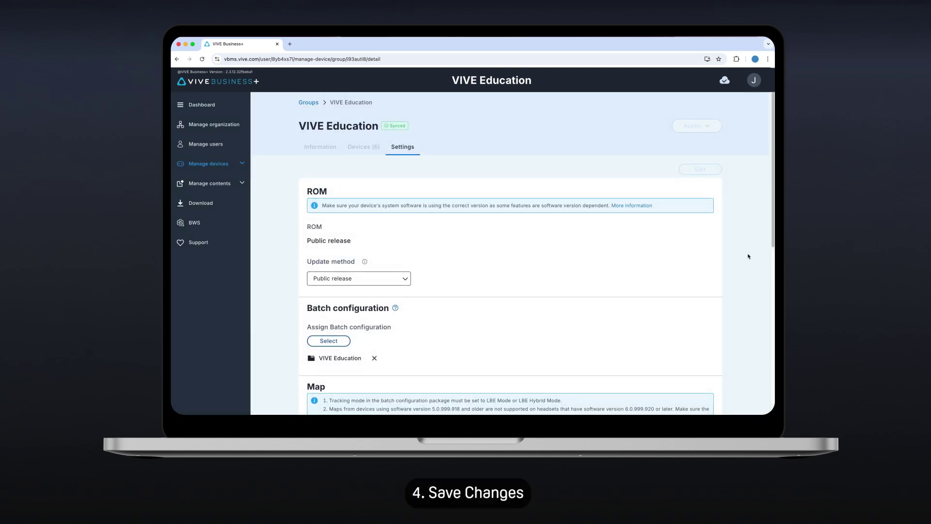
pyautogui.scroll(-5, 749, 256)
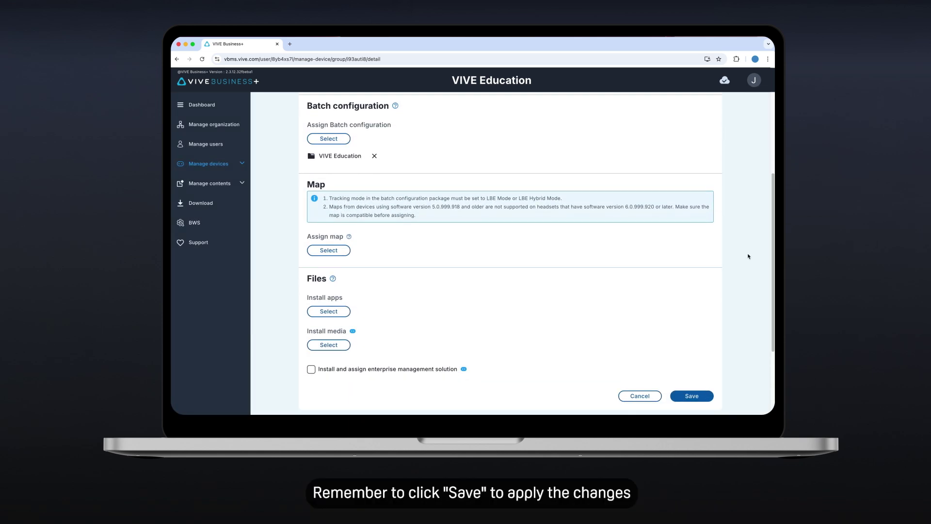
pyautogui.click(692, 338)
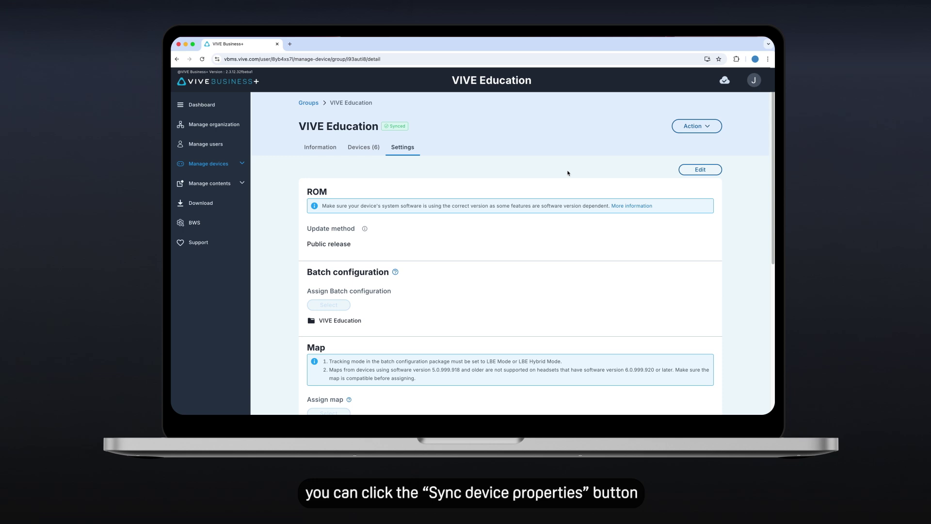
# - Show the six devices in the VIVE Education group's Devices tab
pyautogui.click(381, 147)
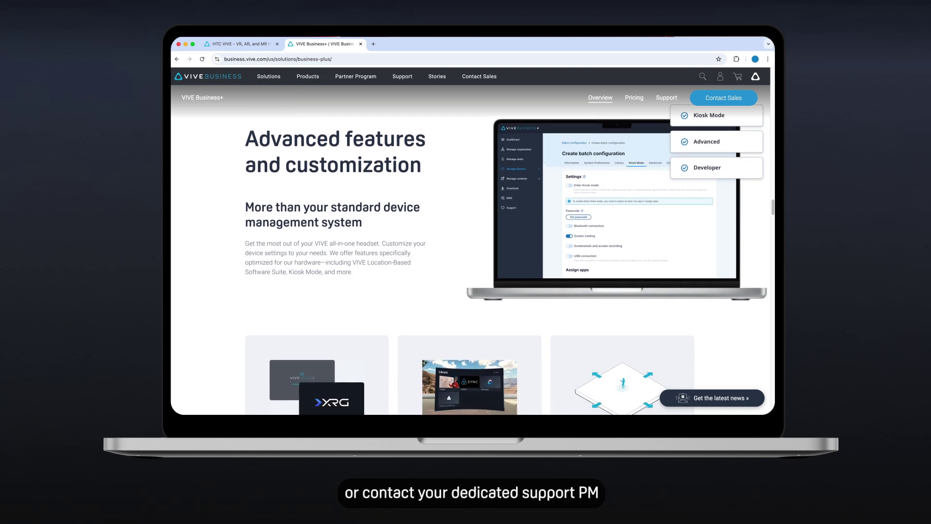
# - Scroll down the VIVE Business+ page to the FAQ, support link and Contact Sales section
pyautogui.scroll(-2, 471, 242)
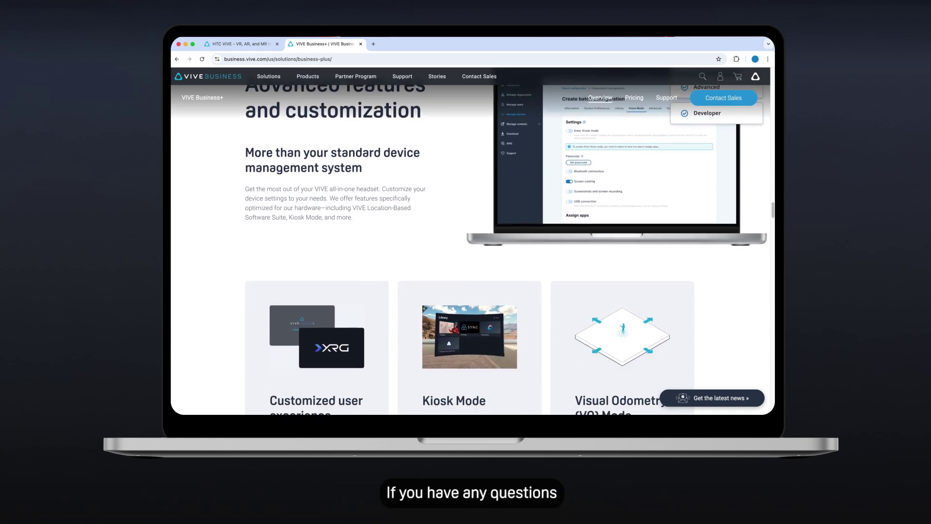
pyautogui.scroll(-1, 470, 242)
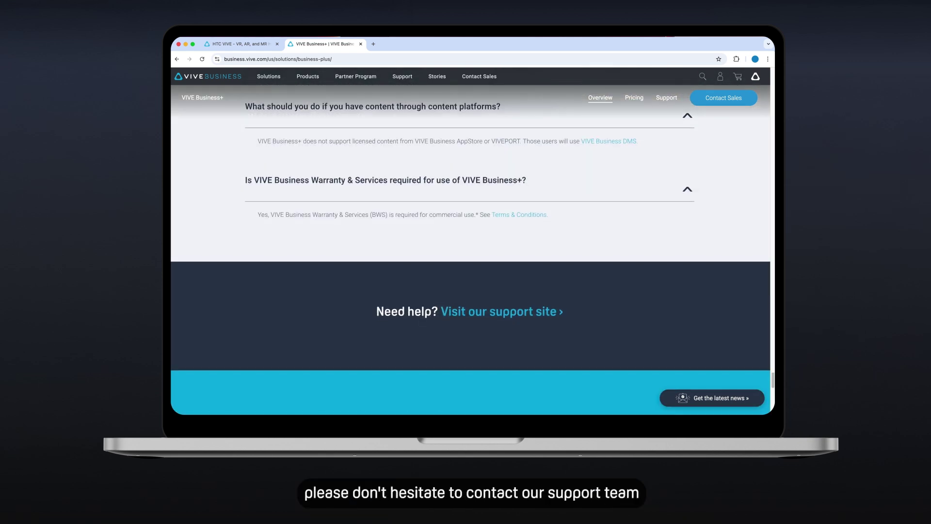
pyautogui.scroll(-2, 470, 243)
pyautogui.scroll(-2, 470, 242)
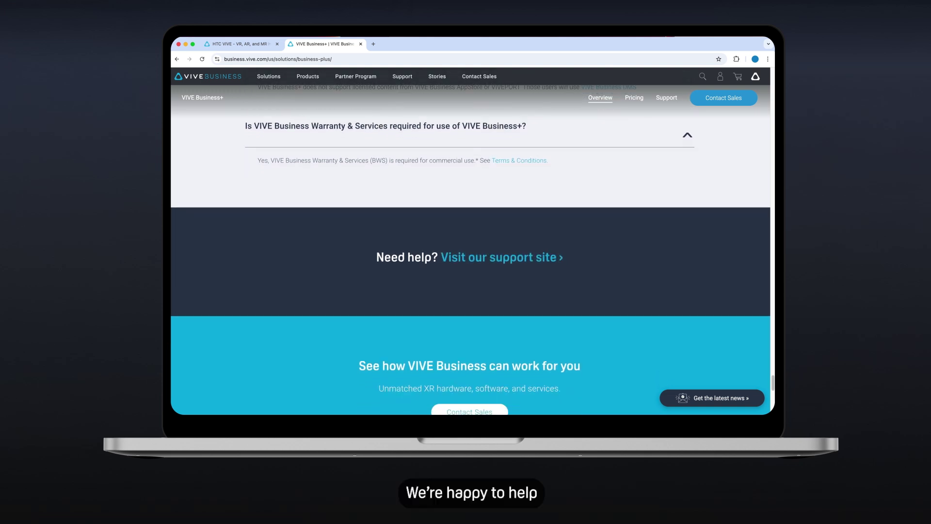